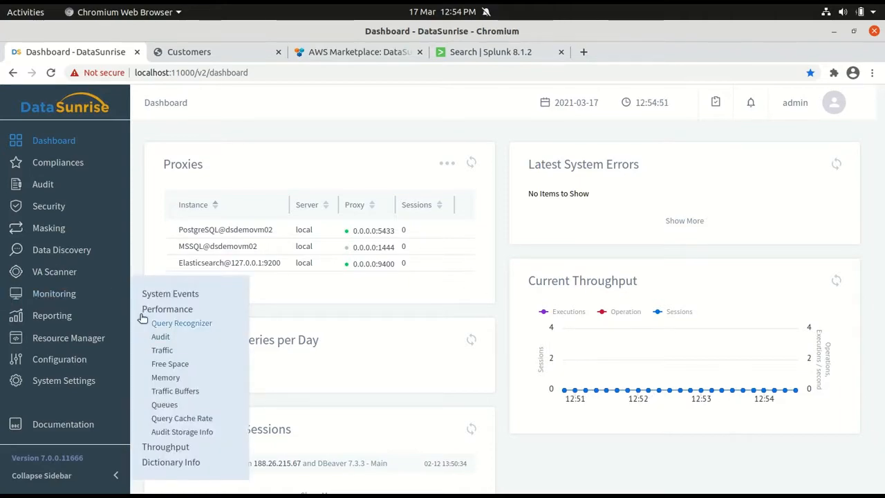
Enable the audit learning rule "Learn Customers Web App activity" and save it
{"action": "mouse_move", "coordinate": [43, 184]}
{"action": "left_click", "coordinate": [166, 230]}
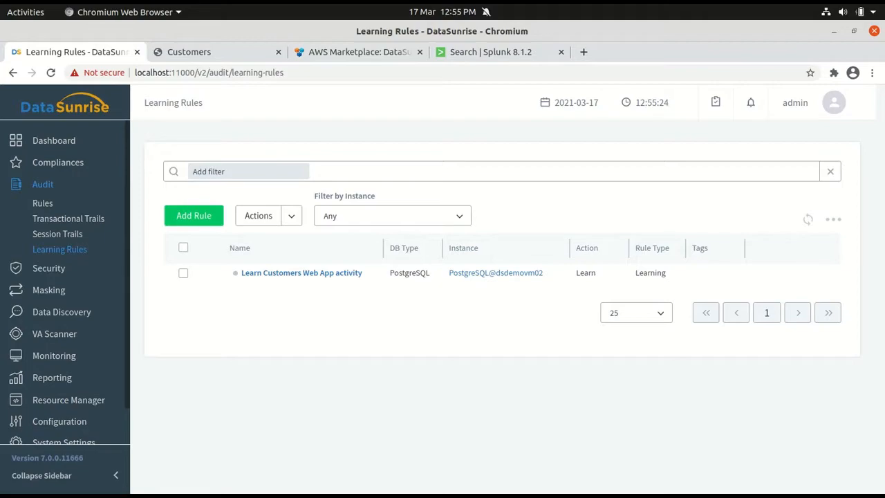
{"action": "left_click", "coordinate": [283, 272]}
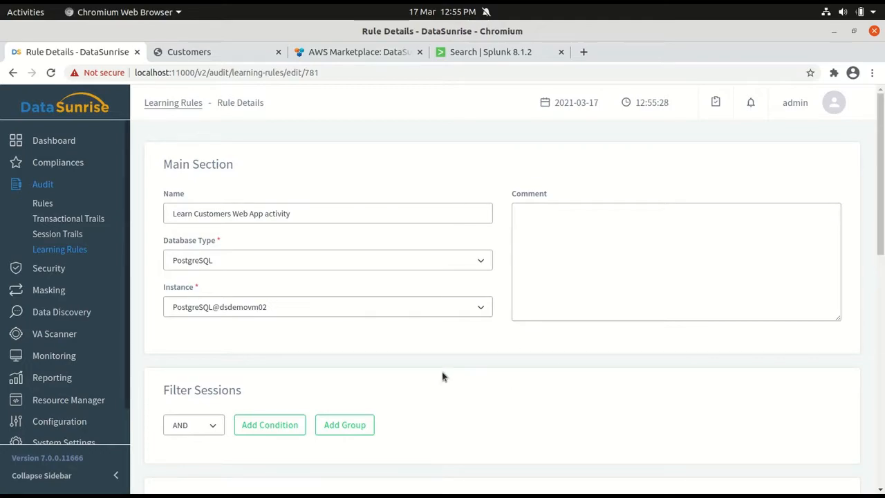
{"action": "scroll", "coordinate": [528, 389], "scroll_direction": "down", "scroll_amount": 3}
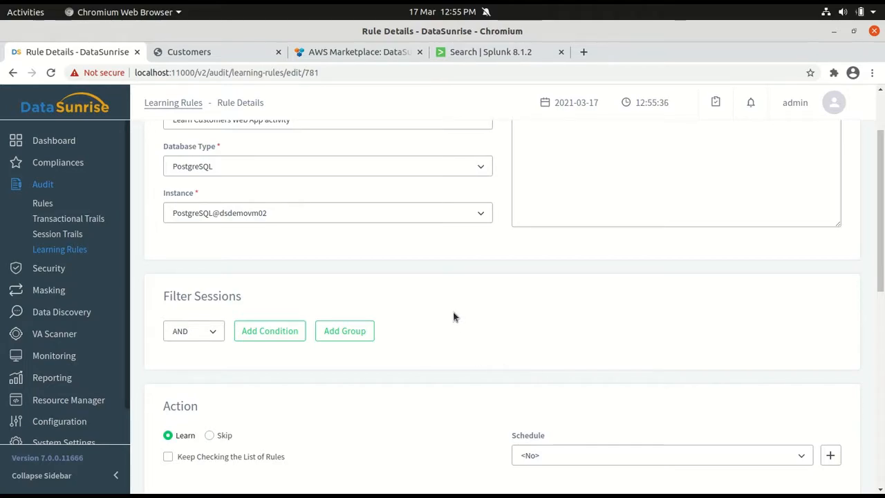
{"action": "scroll", "coordinate": [454, 316], "scroll_direction": "down", "scroll_amount": 4}
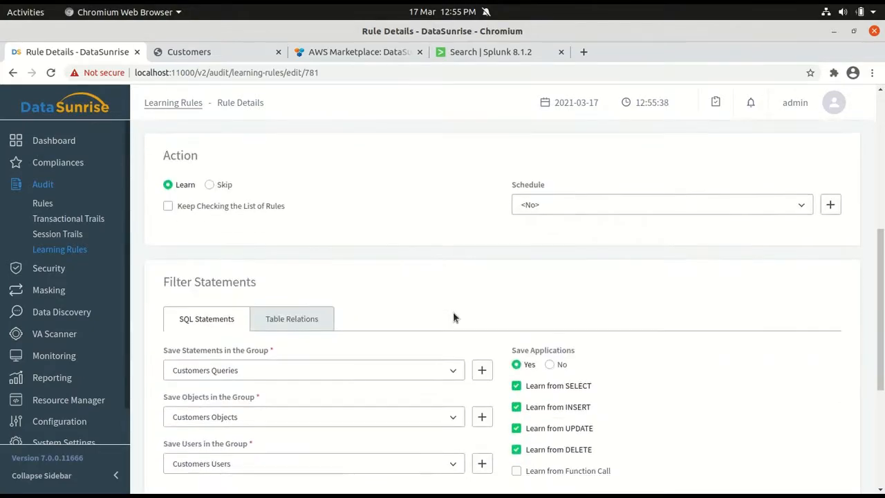
{"action": "scroll", "coordinate": [618, 327], "scroll_direction": "down", "scroll_amount": 1}
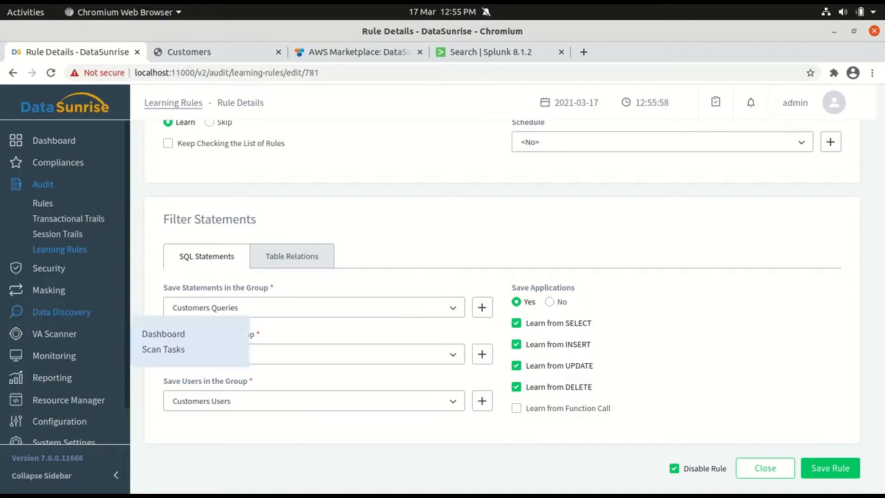
{"action": "mouse_move", "coordinate": [62, 311]}
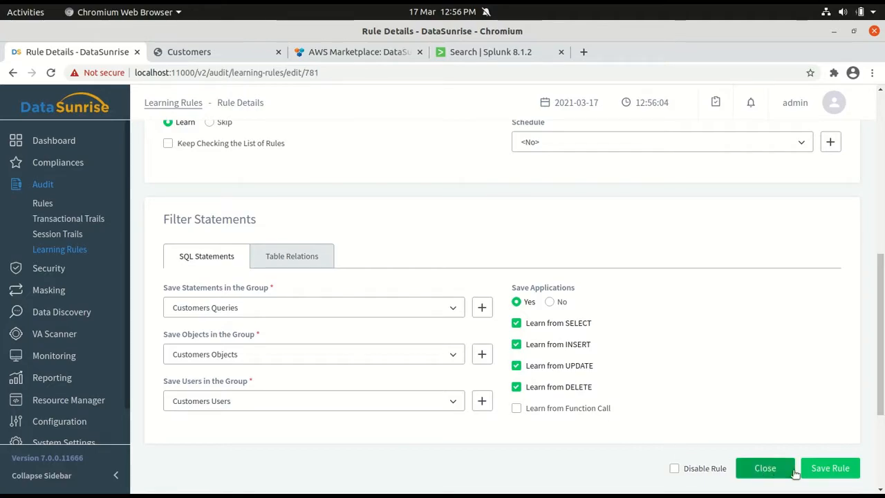
{"action": "left_click", "coordinate": [820, 468]}
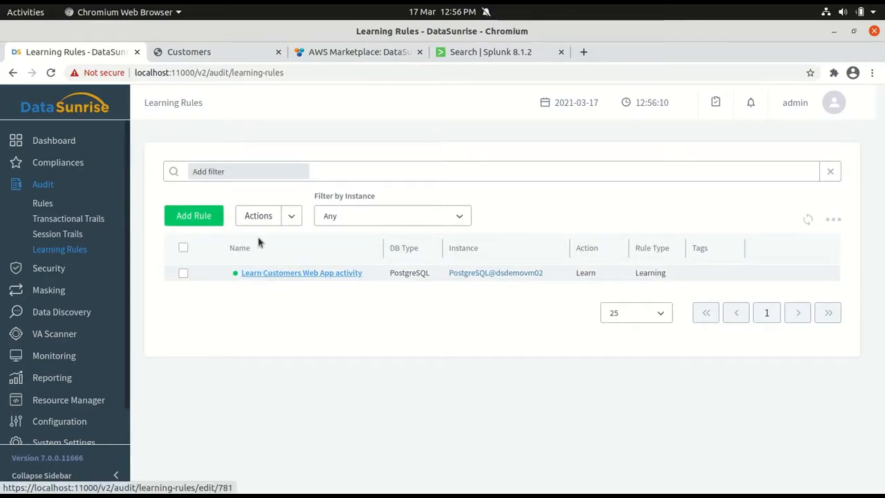
Switch to the Customers web app, reload it, and replace the house number in the third customer's address
{"action": "left_click", "coordinate": [195, 54]}
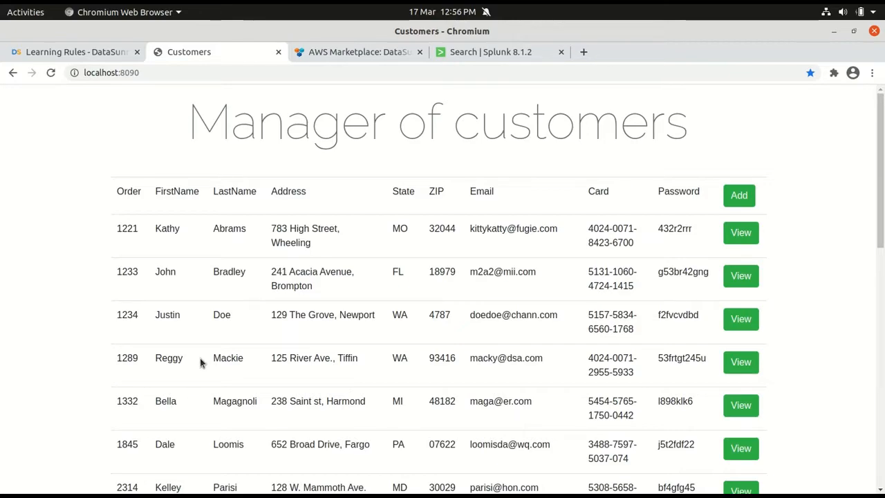
{"action": "left_click", "coordinate": [51, 73]}
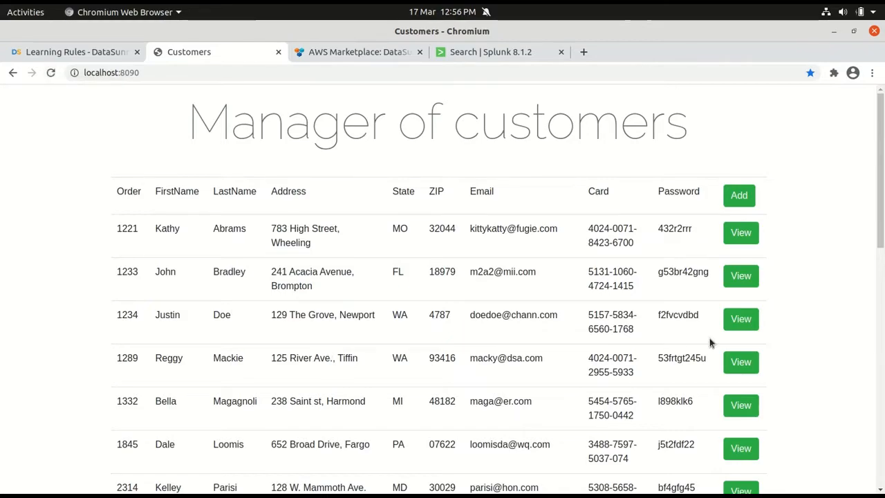
{"action": "left_click", "coordinate": [740, 319]}
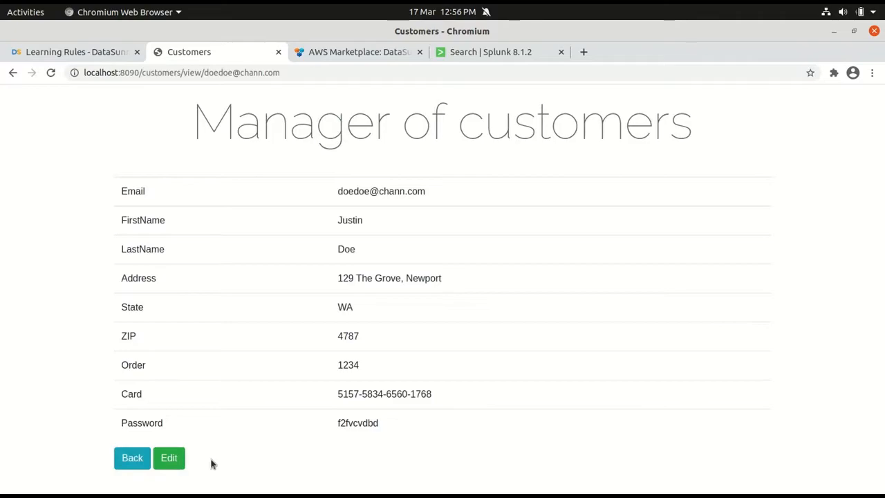
{"action": "left_click", "coordinate": [169, 459]}
{"action": "double_click", "coordinate": [310, 308]}
{"action": "type", "text": "147 The Grove, Newport"}
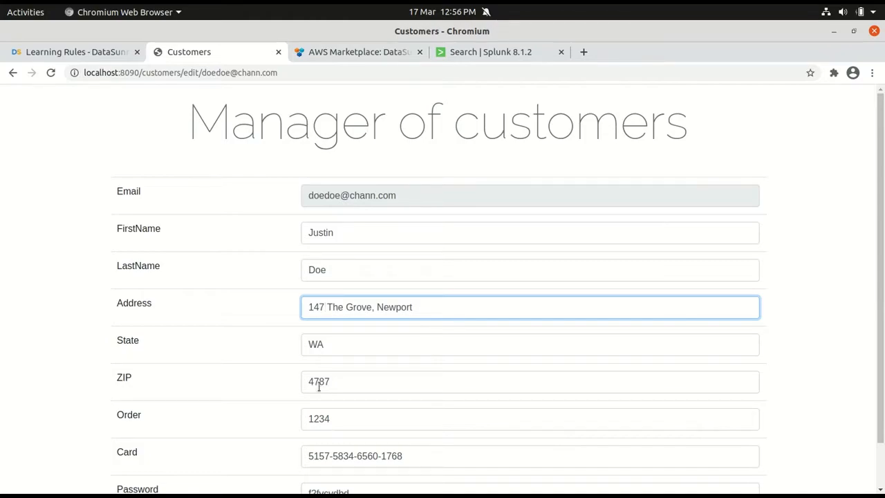
Update the customer's ZIP code, save the record, and reload the customer list
{"action": "mouse_move", "coordinate": [320, 376]}
{"action": "left_mouse_down"}
{"action": "mouse_move", "coordinate": [308, 379]}
{"action": "mouse_move", "coordinate": [330, 381]}
{"action": "left_mouse_up"}
{"action": "type", "text": "58"}
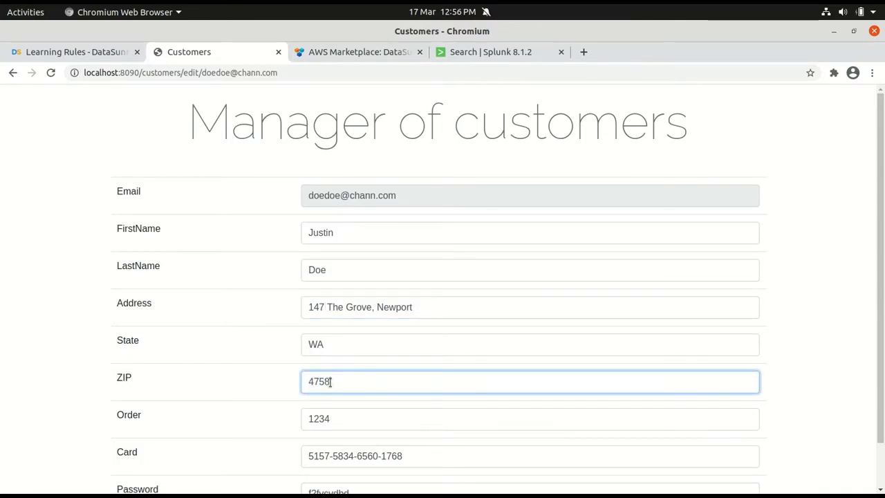
{"action": "type", "text": "1"}
{"action": "scroll", "coordinate": [154, 429], "scroll_direction": "down", "scroll_amount": 1}
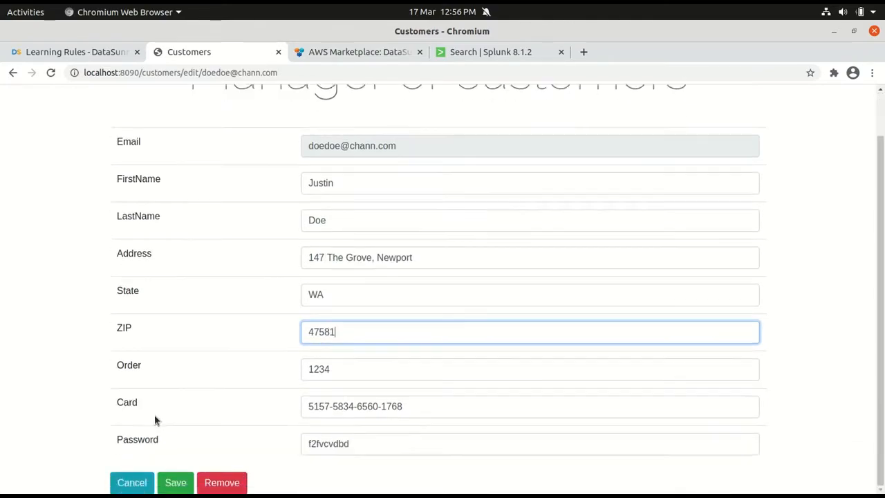
{"action": "left_click", "coordinate": [175, 482]}
{"action": "left_click", "coordinate": [49, 73]}
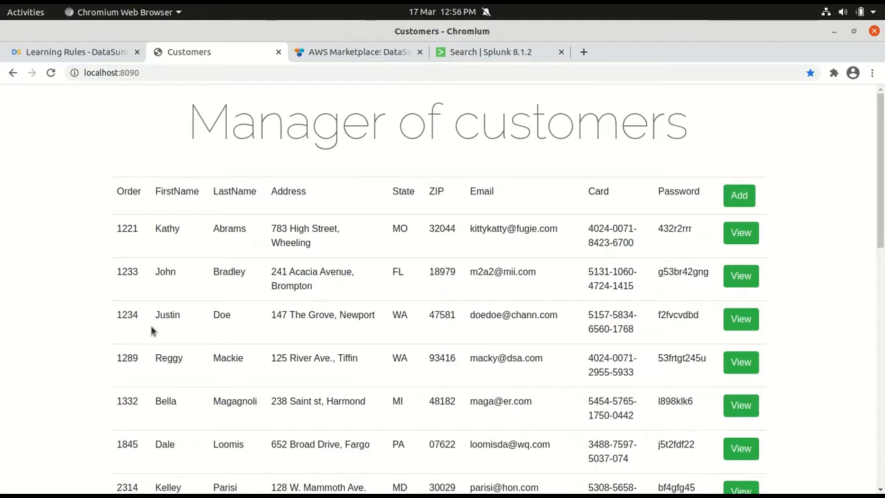
Return to DataSunrise and disable the "Learn Customers Web App activity" learning rule
{"action": "left_click", "coordinate": [99, 58]}
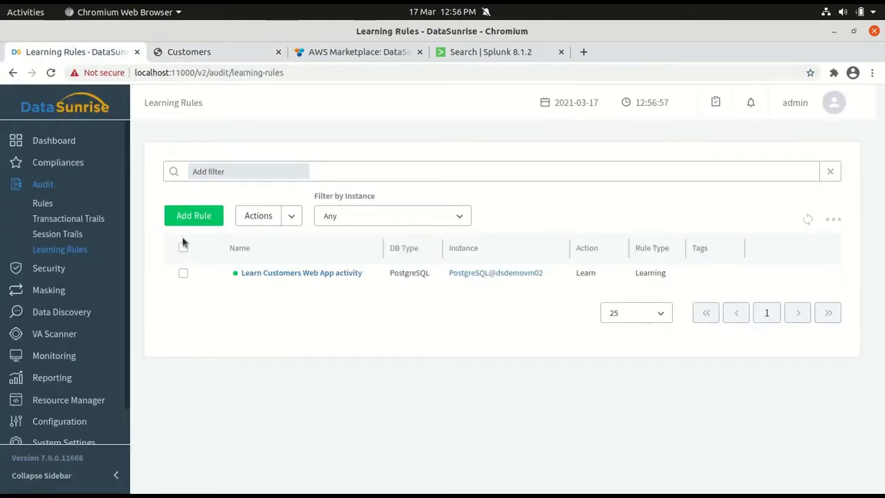
{"action": "left_click", "coordinate": [183, 272]}
{"action": "left_click", "coordinate": [291, 215]}
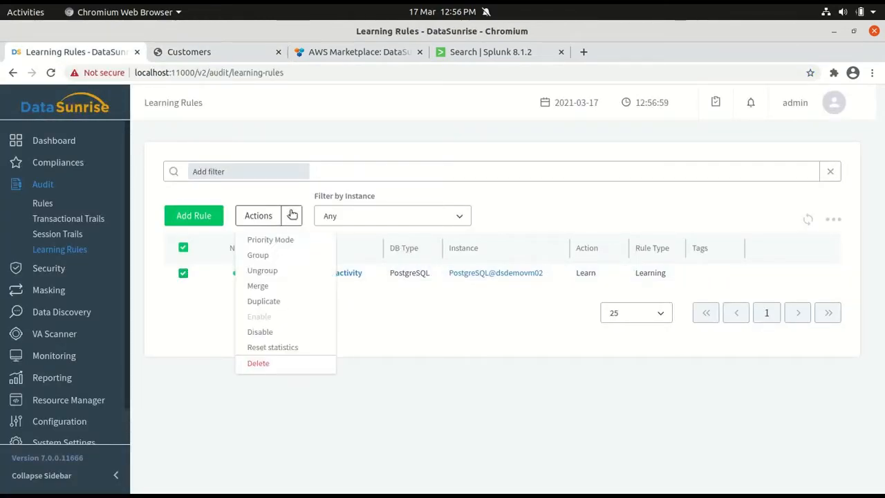
{"action": "left_click", "coordinate": [258, 331]}
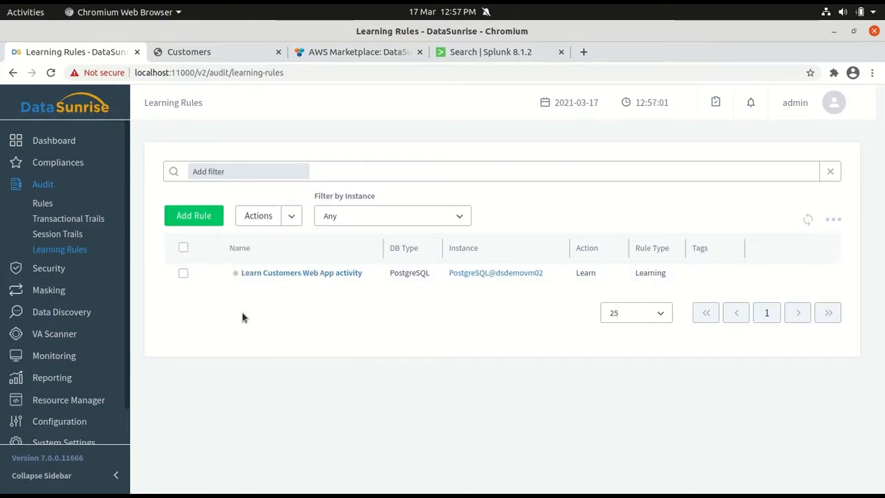
Review the settings of the audit rule "General Rule", enable the rule, and save it
{"action": "left_click", "coordinate": [42, 204]}
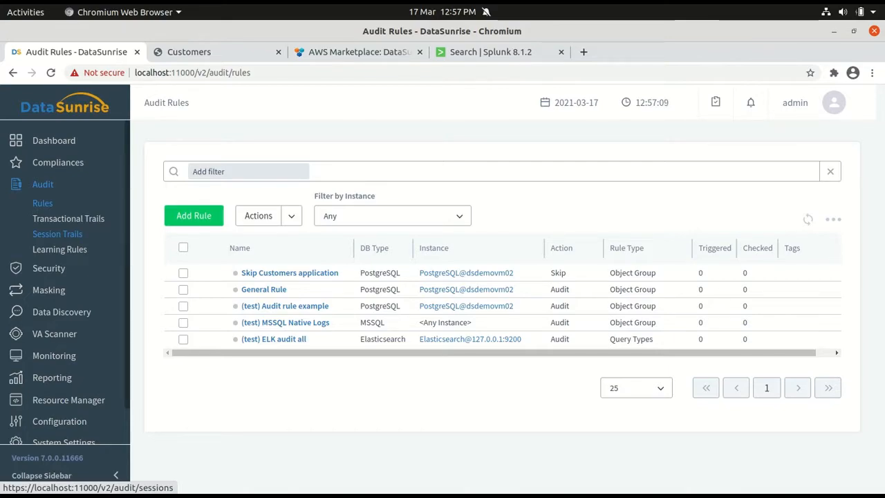
{"action": "left_click", "coordinate": [265, 290]}
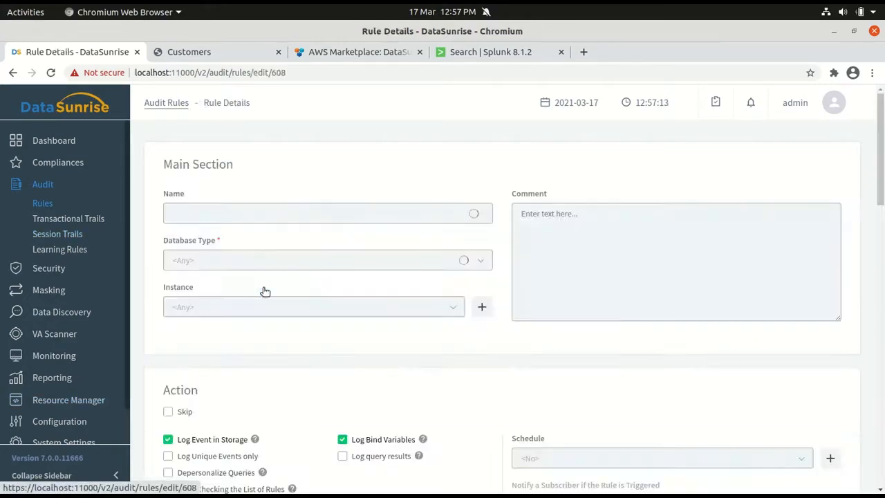
{"action": "scroll", "coordinate": [487, 376], "scroll_direction": "down", "scroll_amount": 2}
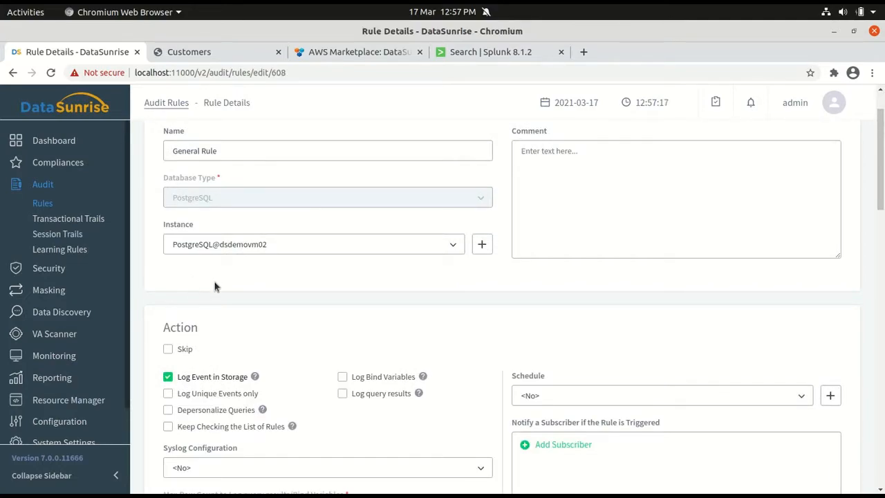
{"action": "scroll", "coordinate": [470, 320], "scroll_direction": "down", "scroll_amount": 4}
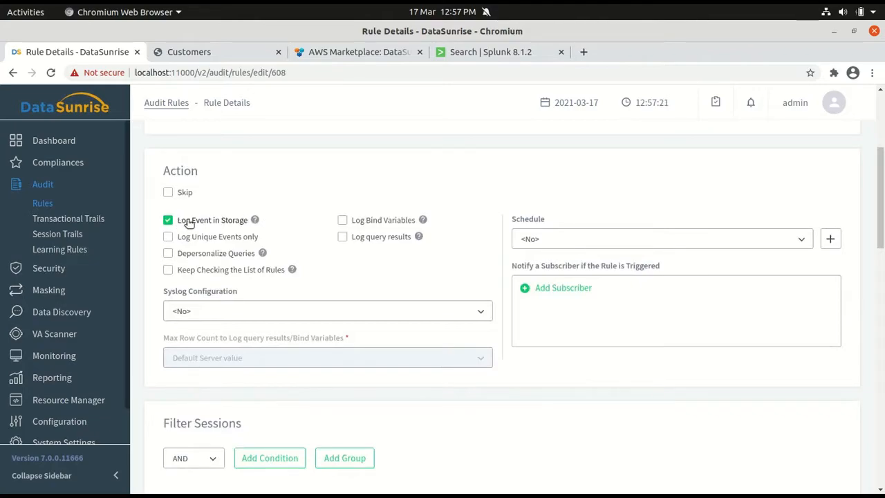
{"action": "scroll", "coordinate": [505, 282], "scroll_direction": "down", "scroll_amount": 5}
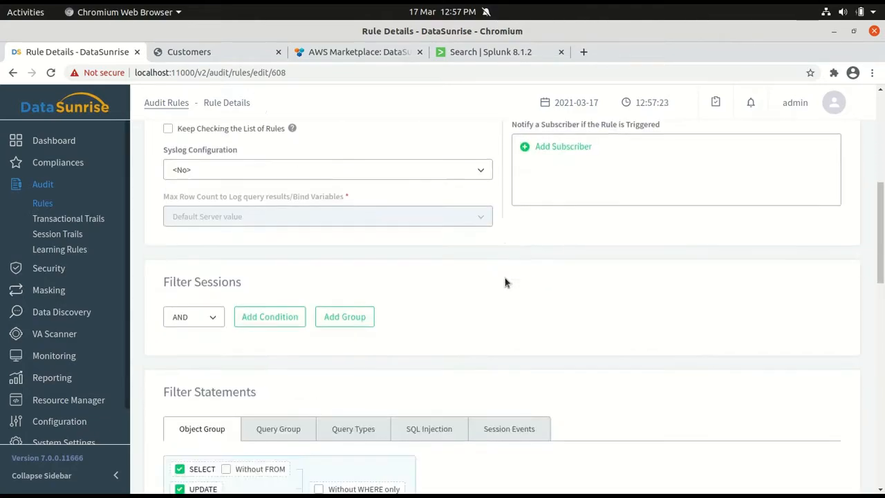
{"action": "scroll", "coordinate": [578, 309], "scroll_direction": "down", "scroll_amount": 2}
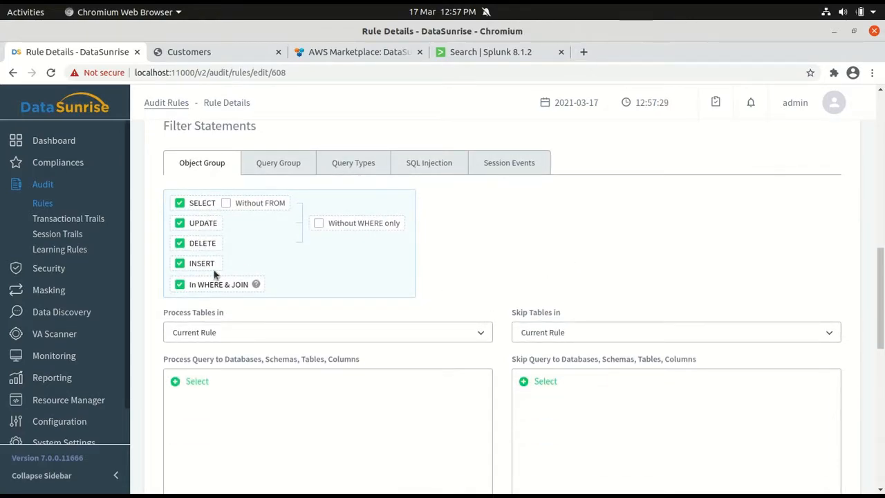
{"action": "scroll", "coordinate": [494, 285], "scroll_direction": "down", "scroll_amount": 1}
{"action": "scroll", "coordinate": [493, 285], "scroll_direction": "down", "scroll_amount": 8}
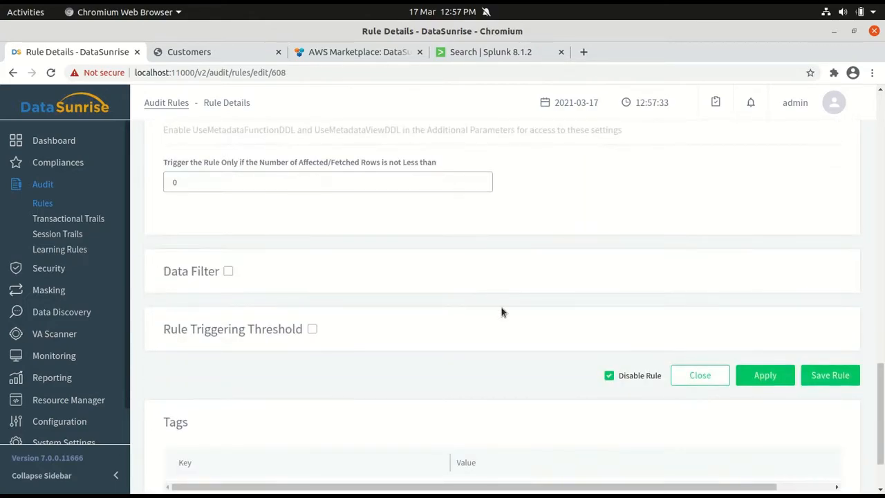
{"action": "left_click", "coordinate": [635, 377]}
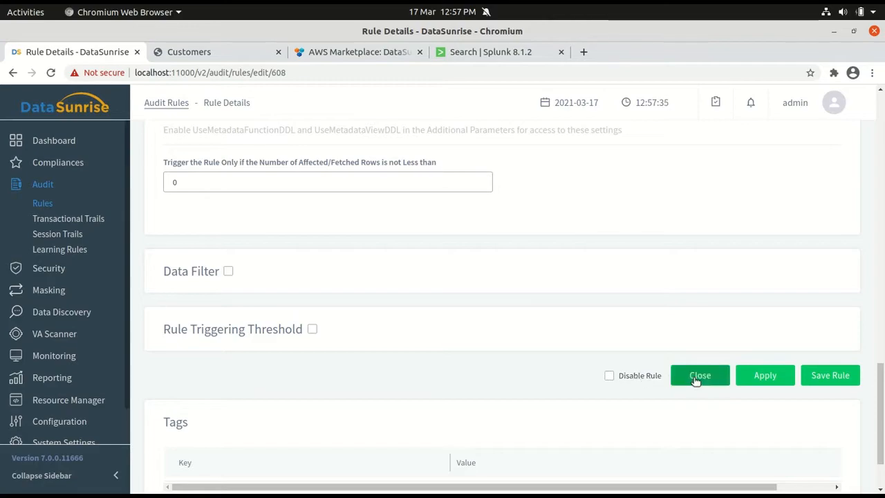
{"action": "left_click", "coordinate": [826, 375]}
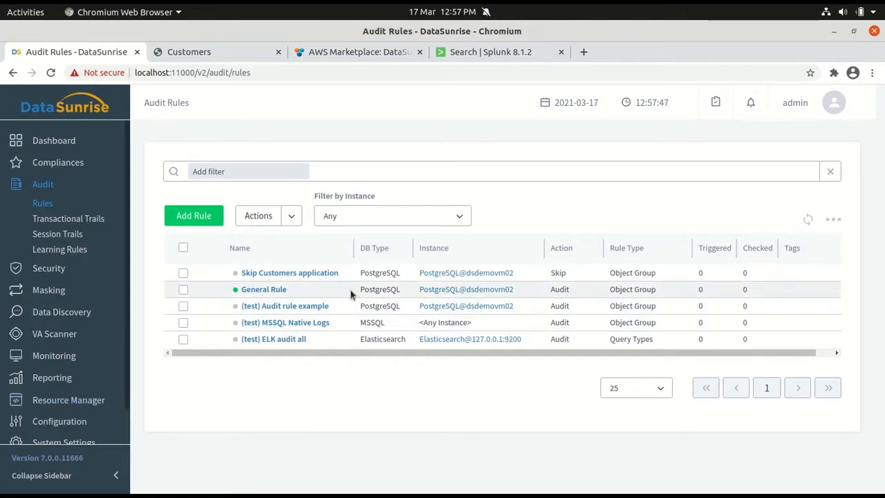
Review the session and statement filters of the audit rule "Skip Customers application", enable the rule, and save it
{"action": "left_click", "coordinate": [266, 273]}
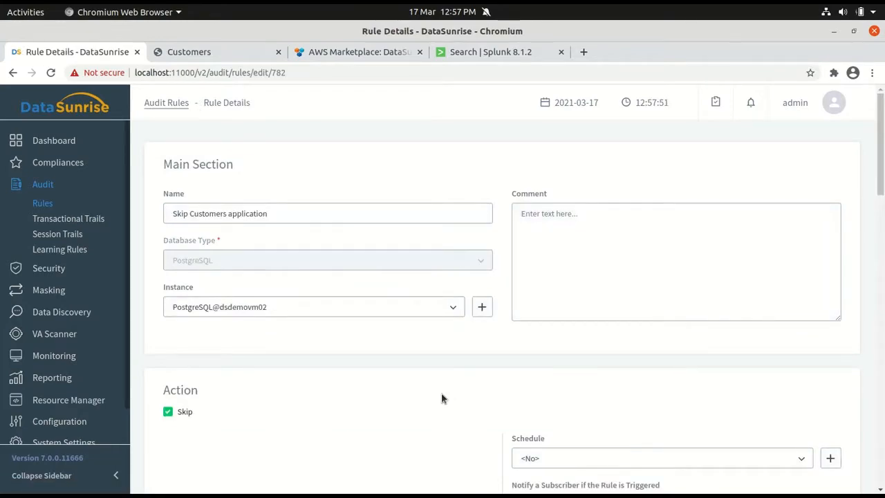
{"action": "scroll", "coordinate": [409, 394], "scroll_direction": "down", "scroll_amount": 2}
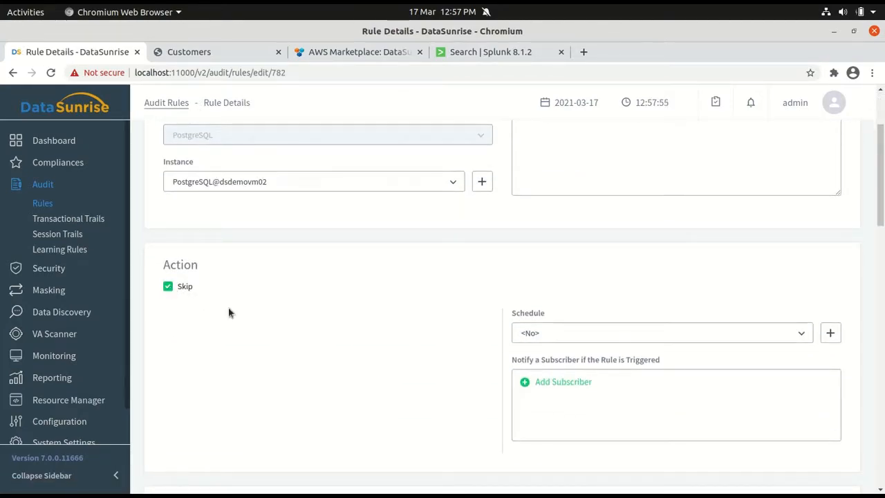
{"action": "scroll", "coordinate": [391, 340], "scroll_direction": "down", "scroll_amount": 1}
{"action": "scroll", "coordinate": [391, 339], "scroll_direction": "down", "scroll_amount": 2}
{"action": "scroll", "coordinate": [623, 302], "scroll_direction": "down", "scroll_amount": 1}
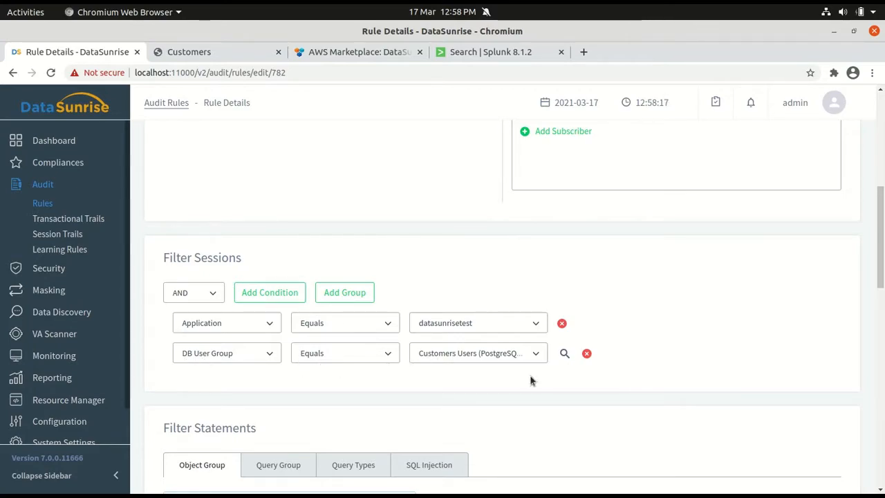
{"action": "scroll", "coordinate": [701, 390], "scroll_direction": "down", "scroll_amount": 5}
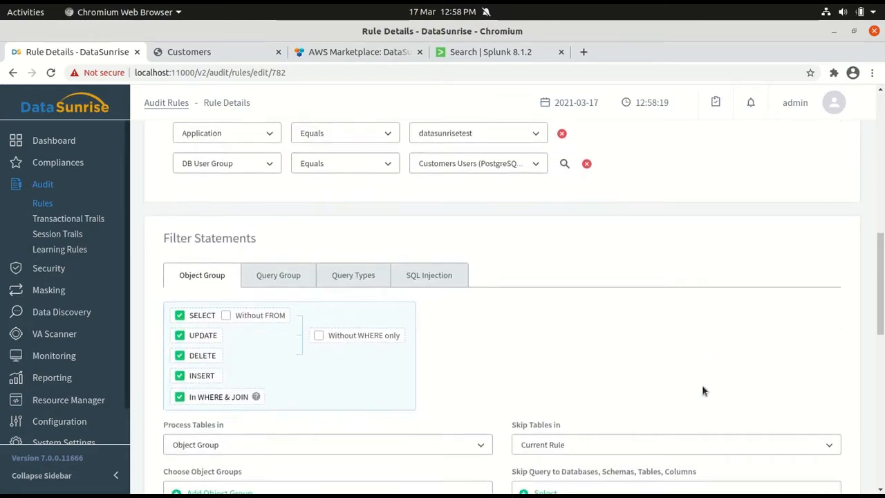
{"action": "scroll", "coordinate": [702, 391], "scroll_direction": "down", "scroll_amount": 2}
{"action": "scroll", "coordinate": [703, 391], "scroll_direction": "down", "scroll_amount": 1}
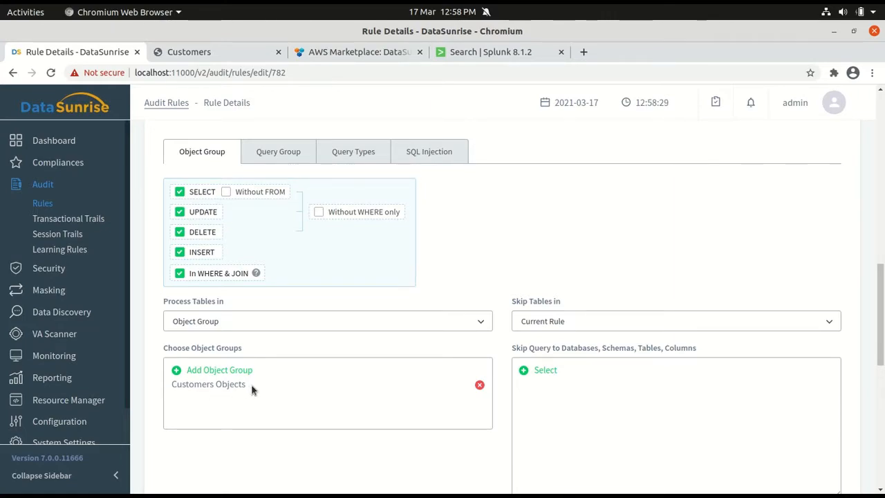
{"action": "scroll", "coordinate": [396, 410], "scroll_direction": "down", "scroll_amount": 5}
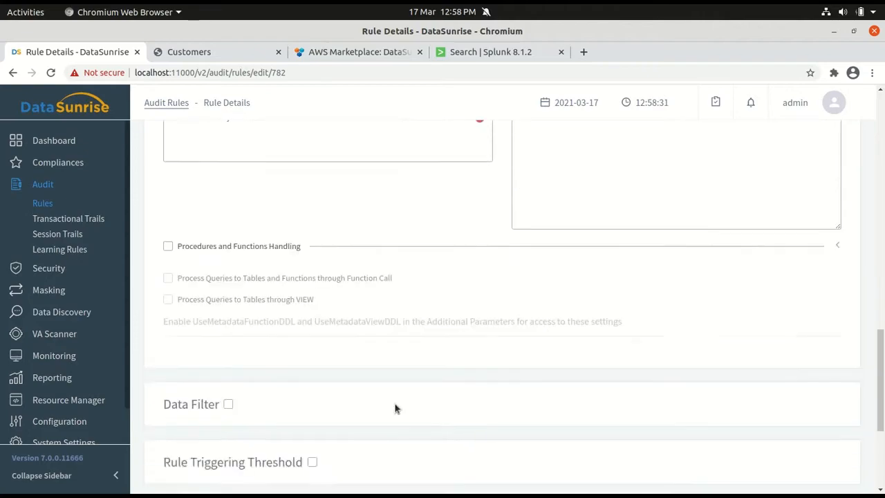
{"action": "left_click", "coordinate": [637, 464]}
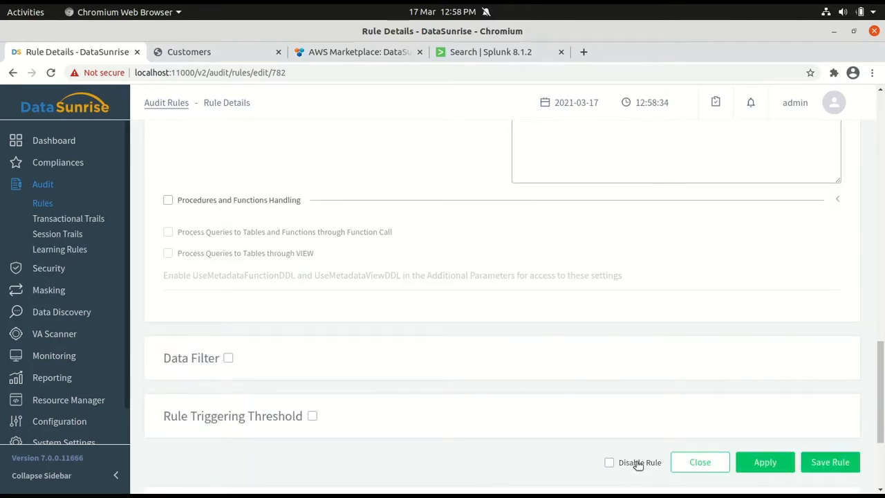
{"action": "left_click", "coordinate": [820, 461]}
Switch the audit rules list to Priority Mode
{"action": "mouse_move", "coordinate": [77, 441]}
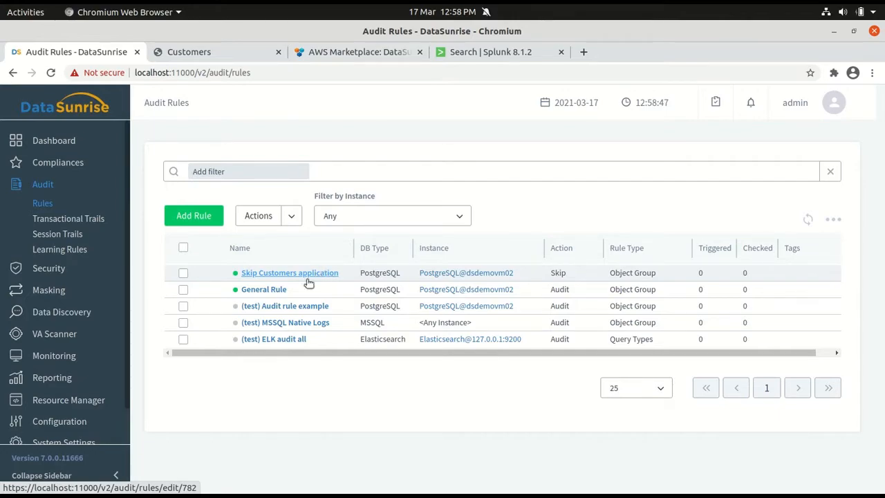
{"action": "left_click", "coordinate": [290, 216]}
{"action": "left_click", "coordinate": [286, 242]}
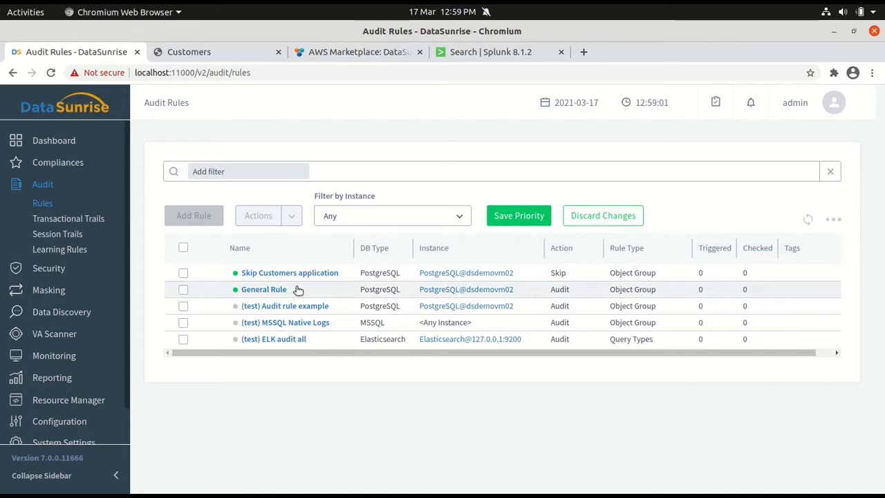
Save the audit rule priority with "Skip Customers application" placed above "General Rule"
{"action": "mouse_move", "coordinate": [342, 294]}
{"action": "left_mouse_down"}
{"action": "mouse_move", "coordinate": [339, 276]}
{"action": "mouse_move", "coordinate": [336, 290]}
{"action": "left_mouse_up"}
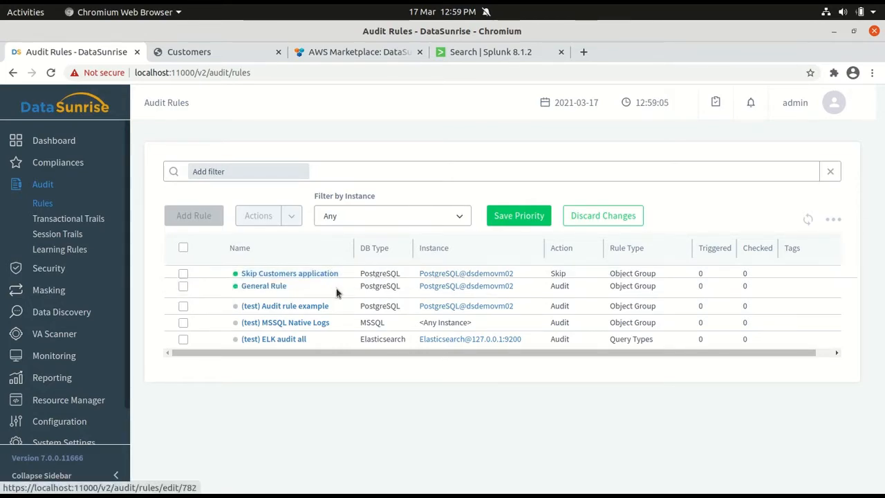
{"action": "left_click", "coordinate": [504, 217]}
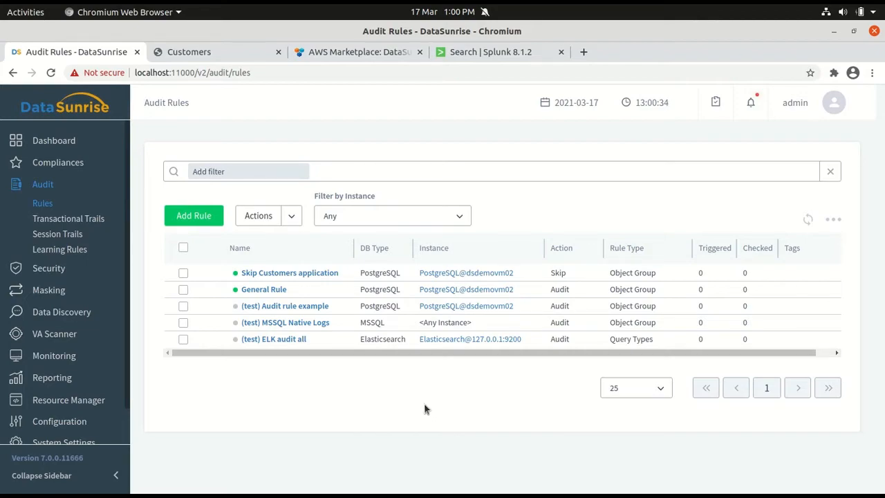
Switch to DBeaver and view the data of the customers table in the discovery database's public schema through the postgres PROXY connection
{"action": "key", "text": "alt+Tab"}
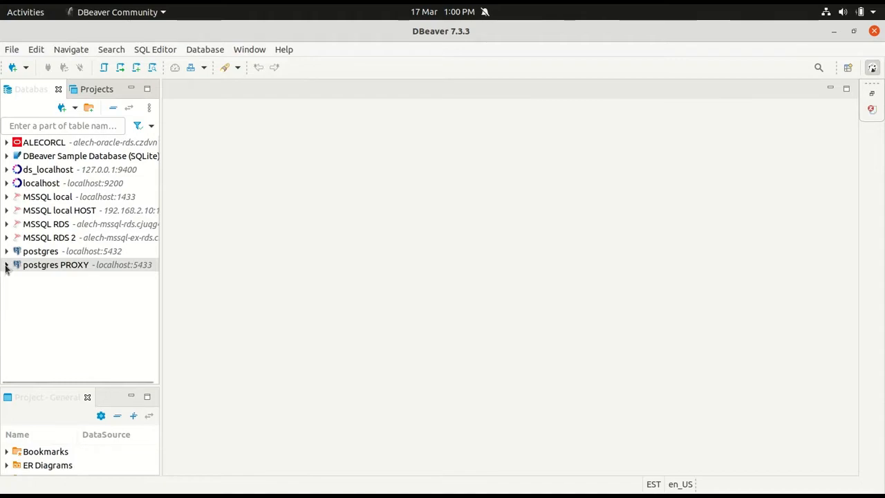
{"action": "left_click", "coordinate": [6, 266]}
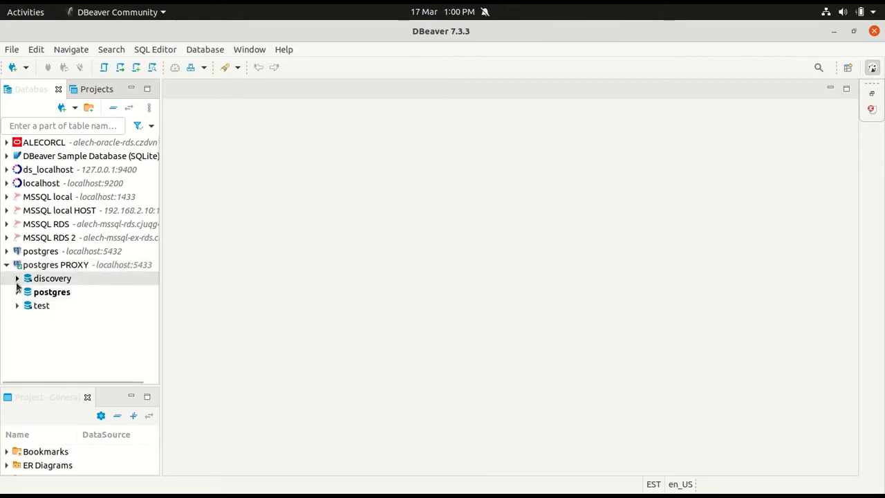
{"action": "left_click", "coordinate": [17, 279]}
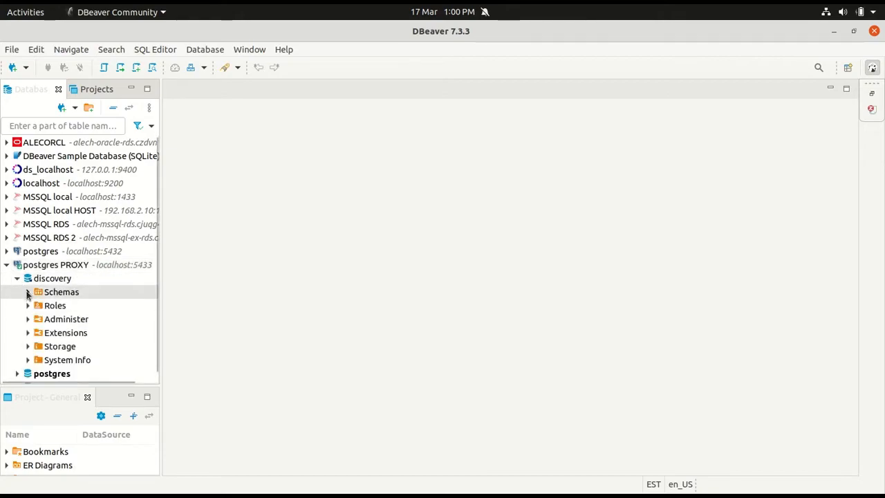
{"action": "left_click", "coordinate": [28, 292]}
{"action": "left_click", "coordinate": [39, 332]}
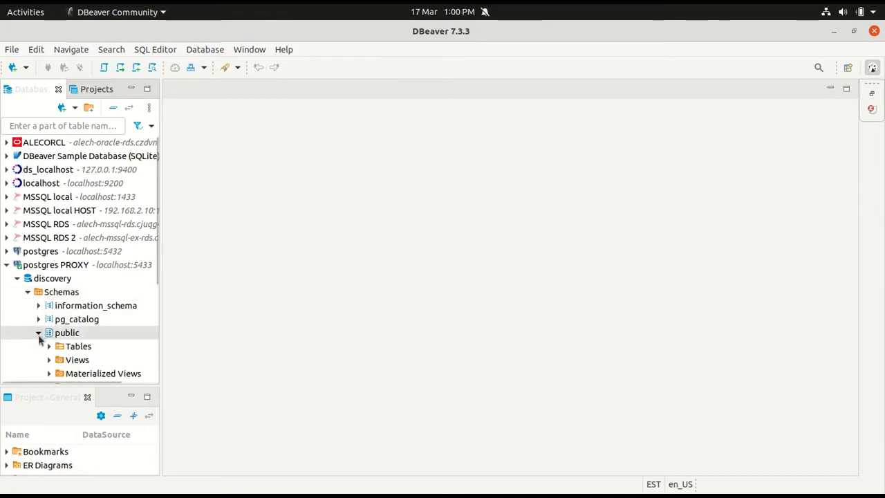
{"action": "left_click", "coordinate": [49, 347]}
{"action": "right_click", "coordinate": [90, 360]}
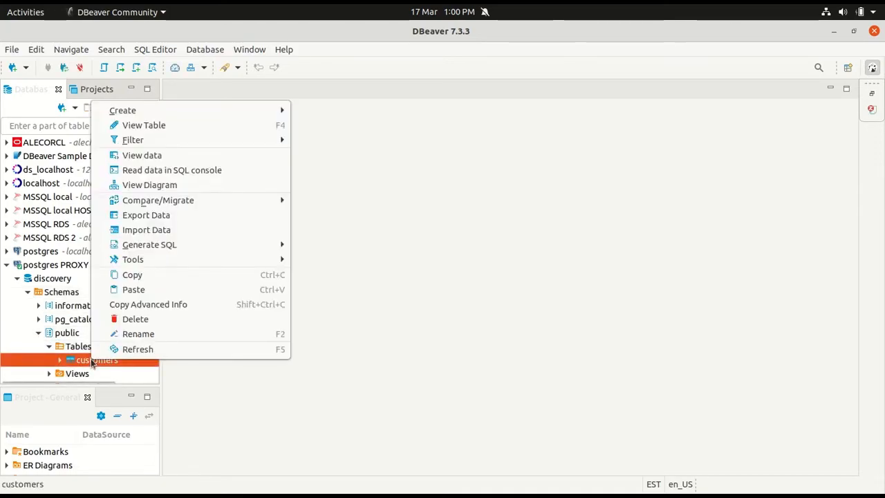
{"action": "left_click", "coordinate": [145, 156]}
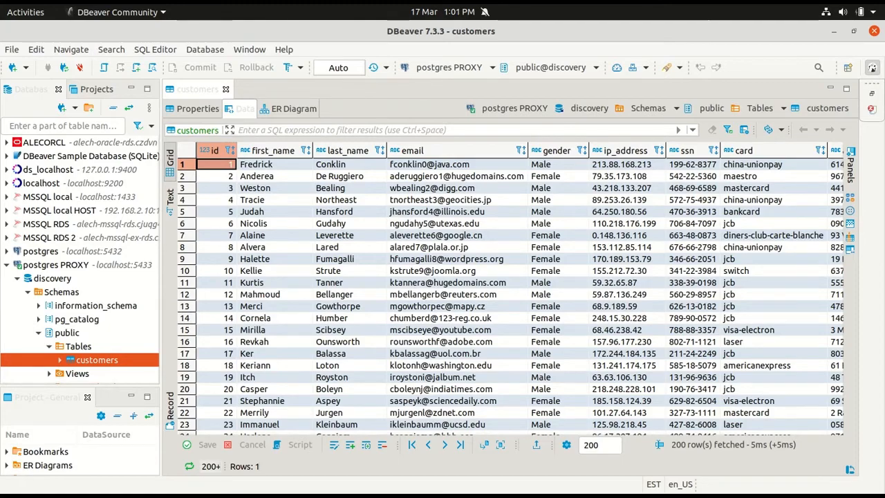
Switch to the Customers web app in Chromium, reload the customer list, and view the second customer's record
{"action": "key", "text": "alt+Tab"}
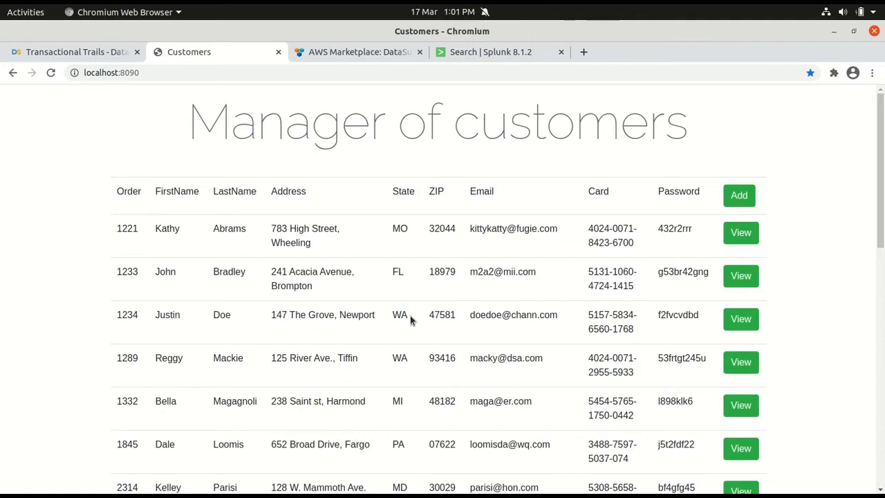
{"action": "left_click", "coordinate": [52, 74]}
{"action": "left_click", "coordinate": [742, 280]}
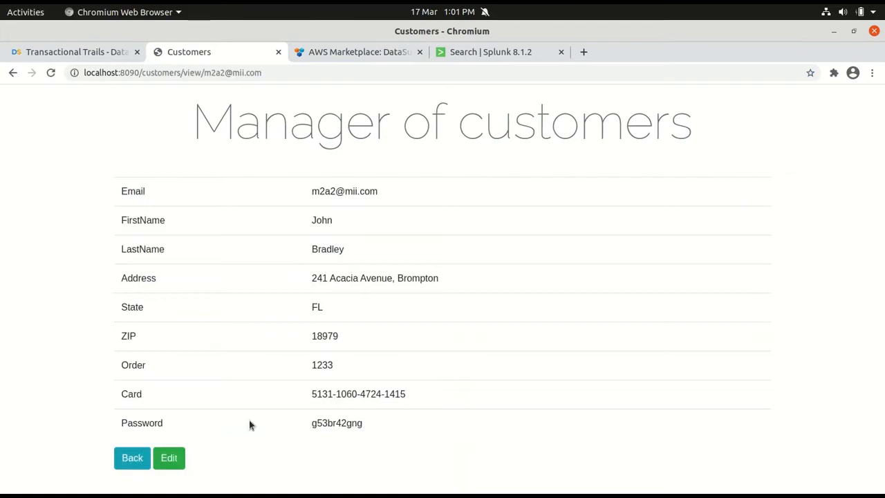
Edit the customer's street number and ZIP code, save the record, and refresh the customer list
{"action": "left_click", "coordinate": [168, 457]}
{"action": "double_click", "coordinate": [316, 307]}
{"action": "type", "text": "125 Acacia Avenue, Brompton"}
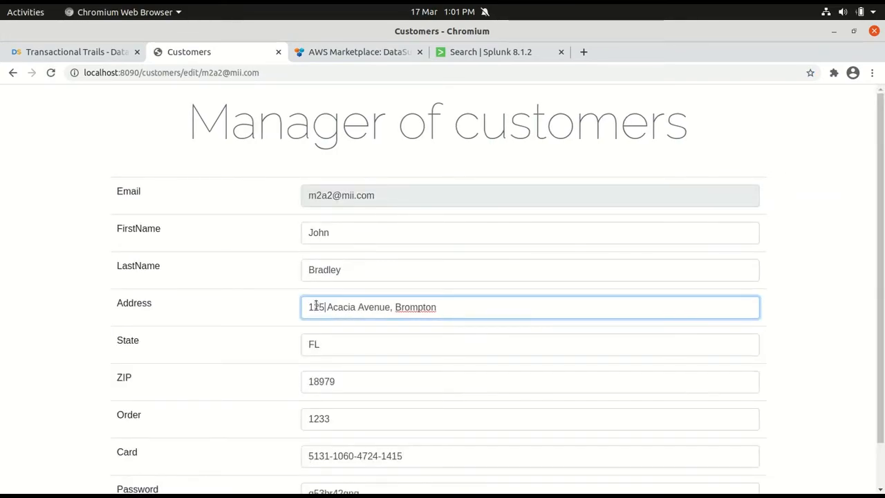
{"action": "left_click_drag", "start_coordinate": [329, 381], "coordinate": [345, 381]}
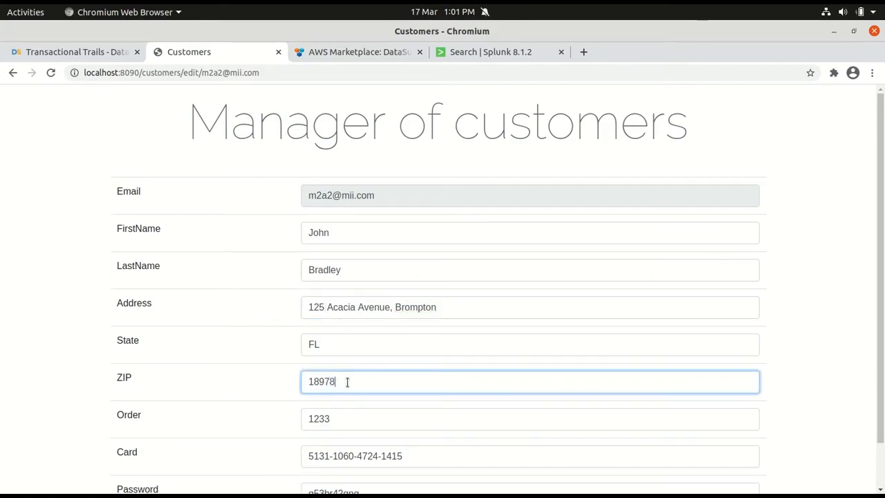
{"action": "type", "text": "8"}
{"action": "scroll", "coordinate": [178, 401], "scroll_direction": "down", "scroll_amount": 2}
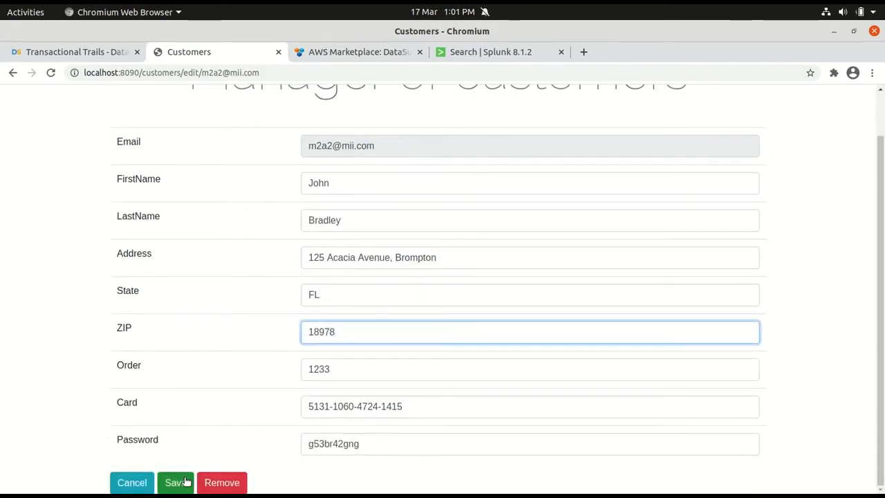
{"action": "left_click", "coordinate": [175, 482]}
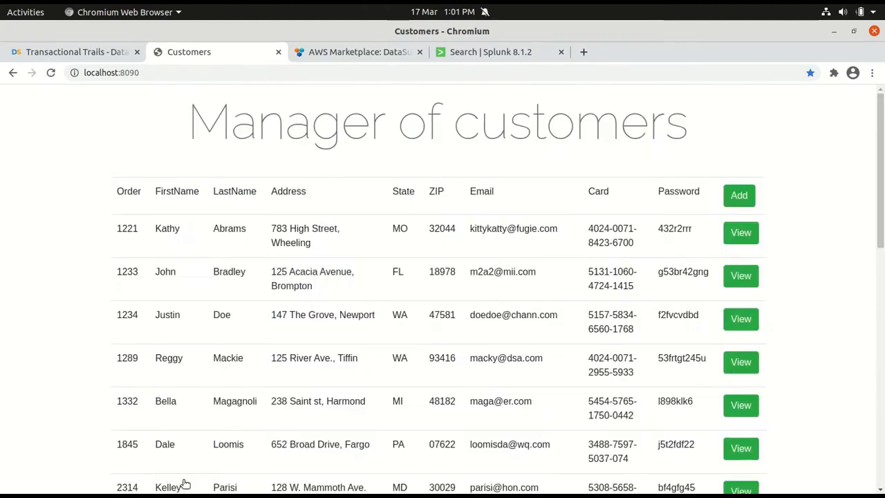
{"action": "left_click", "coordinate": [52, 74]}
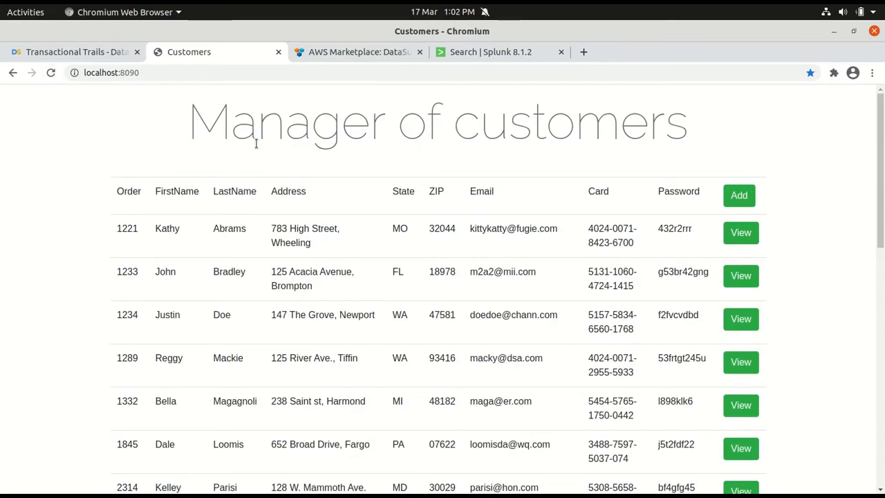
Return to DataSunrise and examine which rule and application each logged event in the Transactional Trails belongs to
{"action": "left_click", "coordinate": [86, 54]}
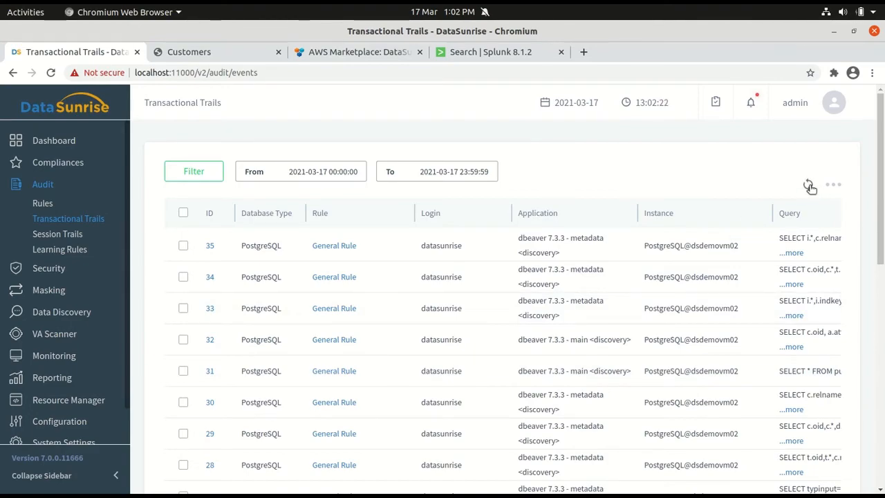
{"action": "scroll", "coordinate": [469, 320], "scroll_direction": "down", "scroll_amount": 2}
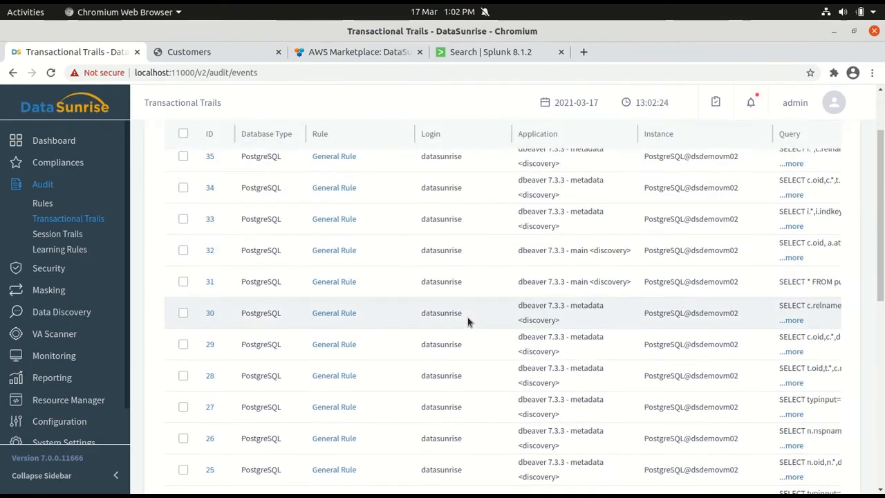
{"action": "scroll", "coordinate": [467, 321], "scroll_direction": "down", "scroll_amount": 3}
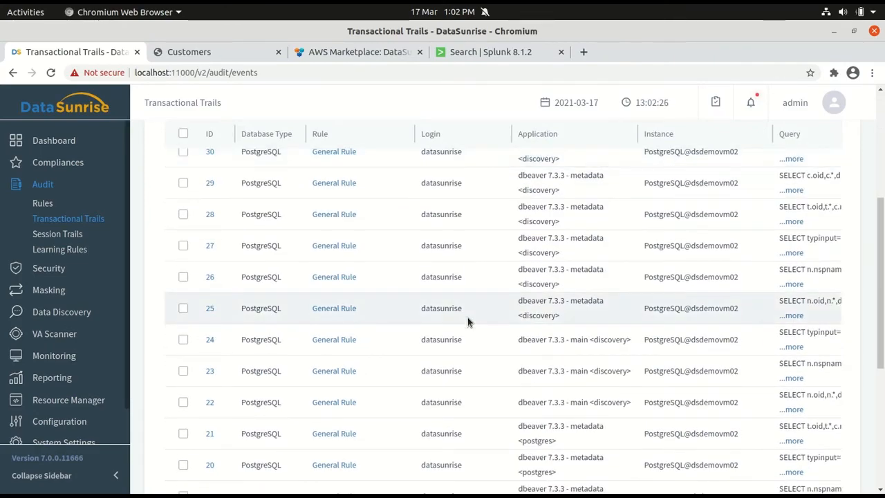
{"action": "scroll", "coordinate": [468, 321], "scroll_direction": "down", "scroll_amount": 2}
{"action": "scroll", "coordinate": [458, 325], "scroll_direction": "up", "scroll_amount": 5}
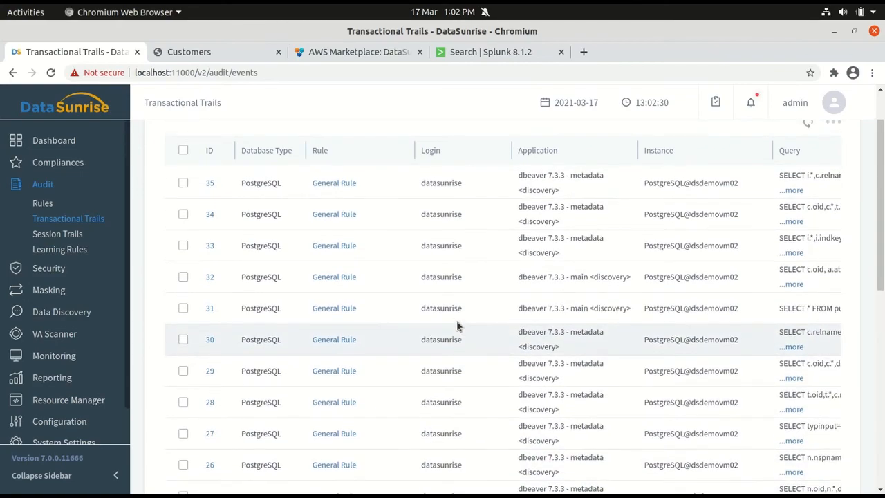
{"action": "scroll", "coordinate": [456, 326], "scroll_direction": "up", "scroll_amount": 1}
{"action": "scroll", "coordinate": [456, 327], "scroll_direction": "down", "scroll_amount": 5}
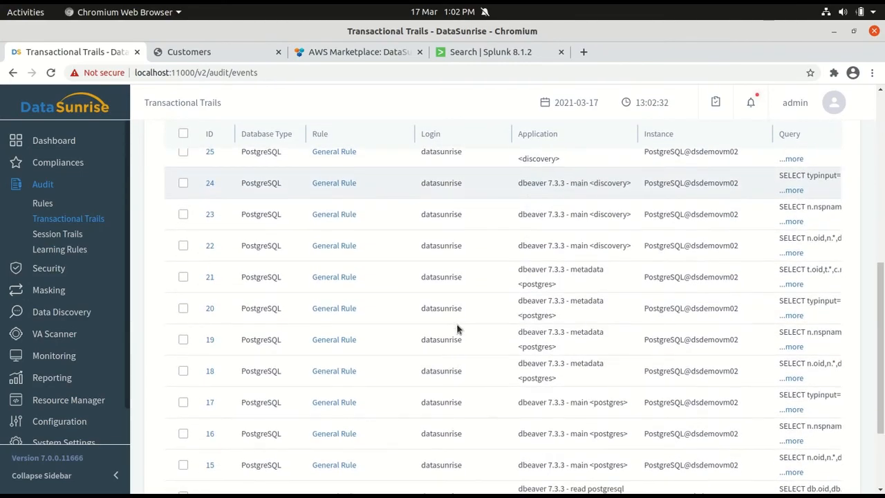
{"action": "scroll", "coordinate": [457, 329], "scroll_direction": "down", "scroll_amount": 2}
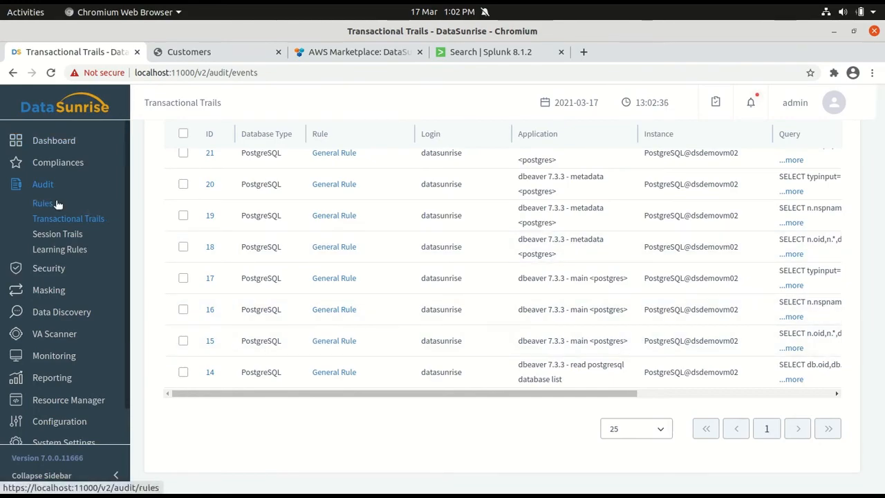
Open the audit rules list and check the Triggered and Checked counters of the two enabled rules
{"action": "left_click", "coordinate": [42, 203]}
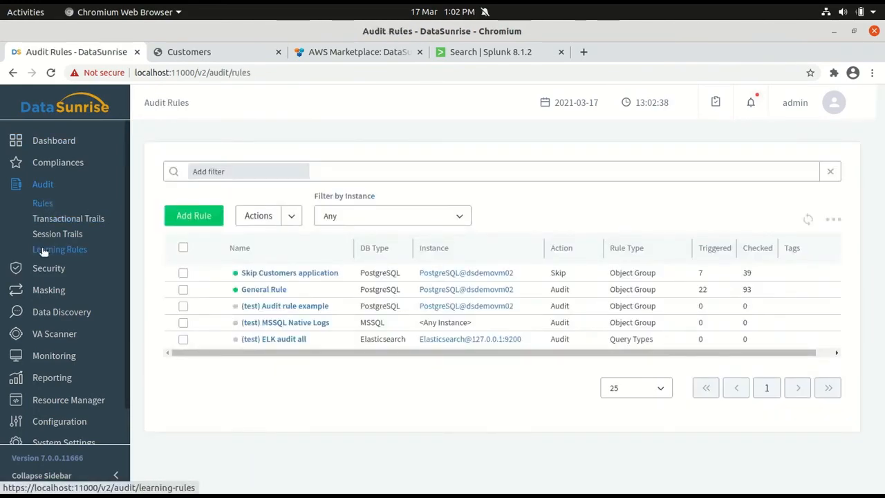
{"action": "left_click", "coordinate": [43, 250]}
{"action": "left_click", "coordinate": [42, 203]}
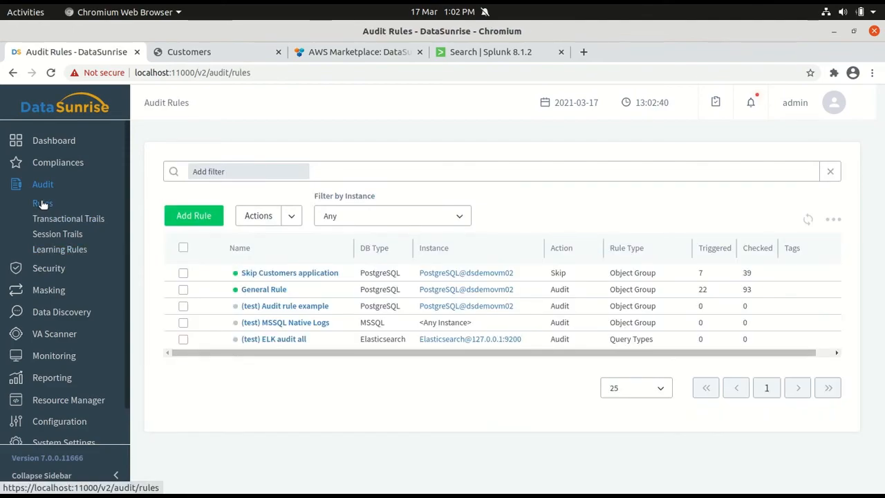